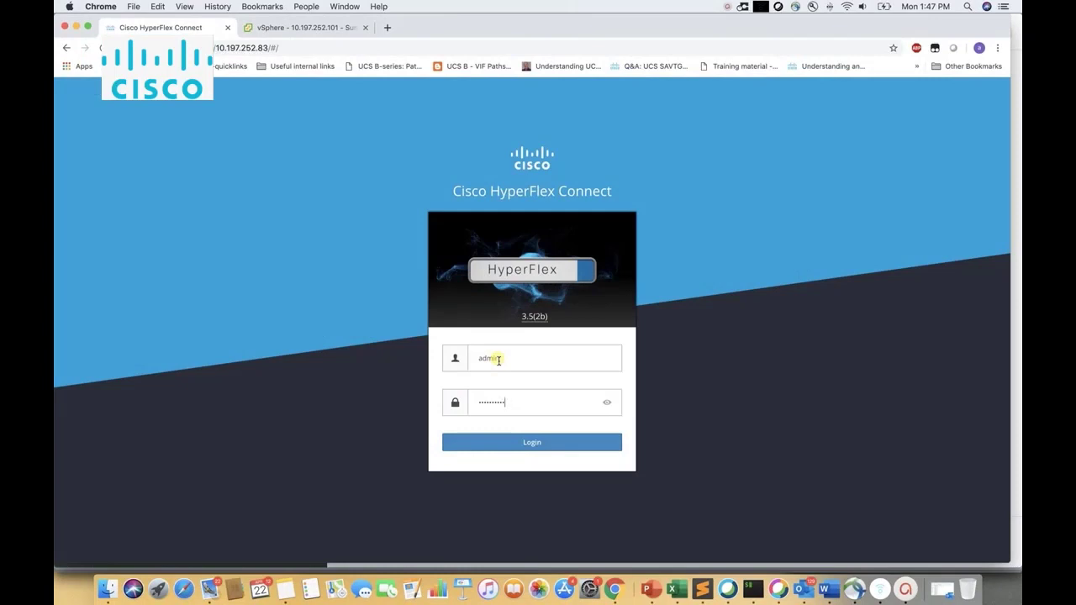
# Submit the admin credentials to log in to HyperFlex Connect.
pyautogui.press('Return')
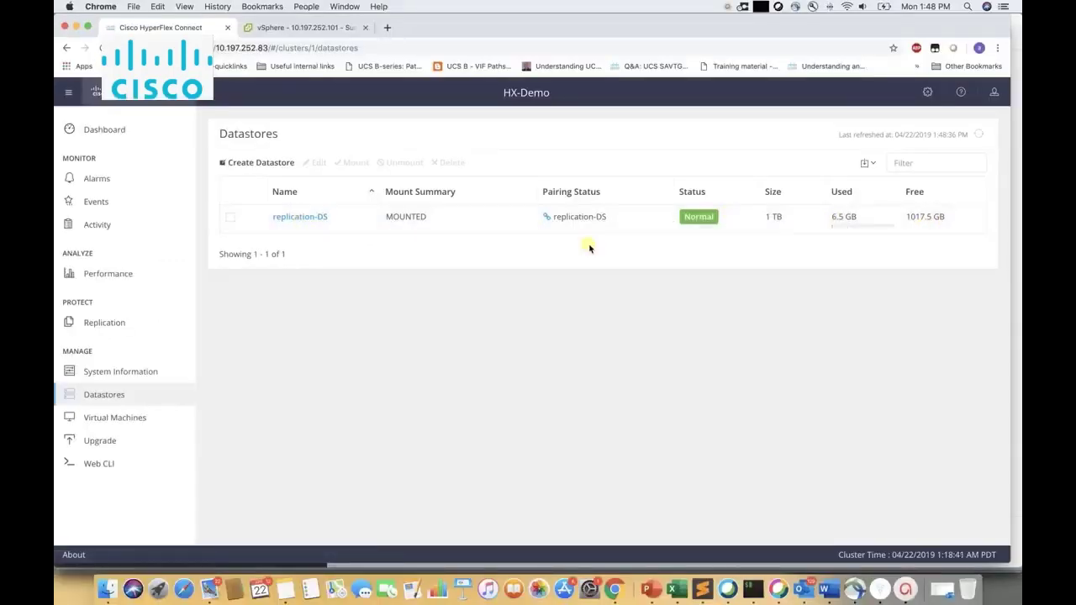
# Create datastore USER at 100 GB and dismiss the success banner.
pyautogui.click(268, 163)
pyautogui.write('USER')
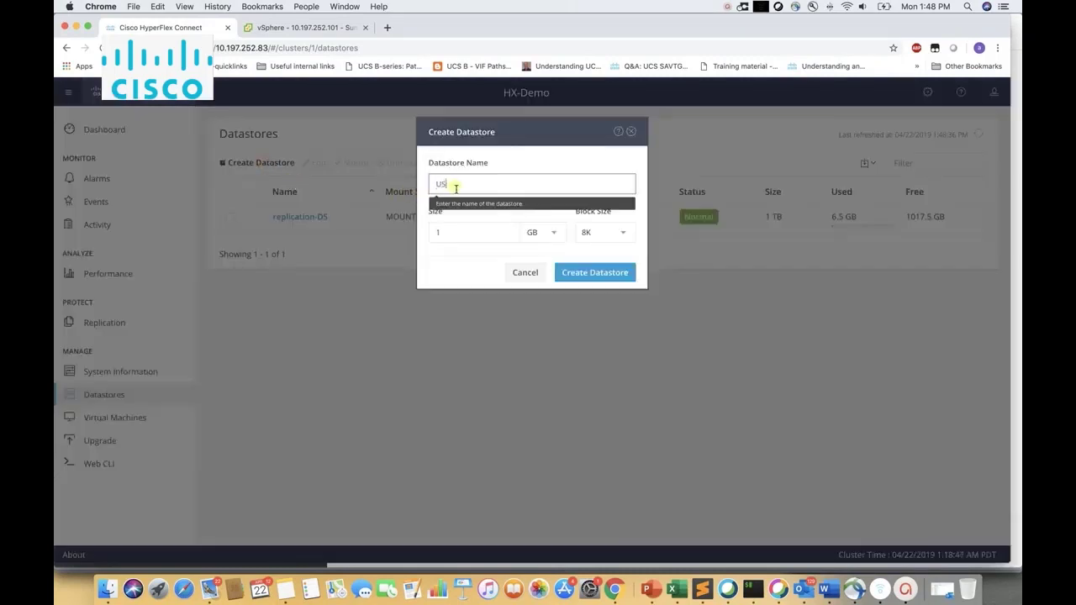
pyautogui.click(464, 232)
pyautogui.write('00')
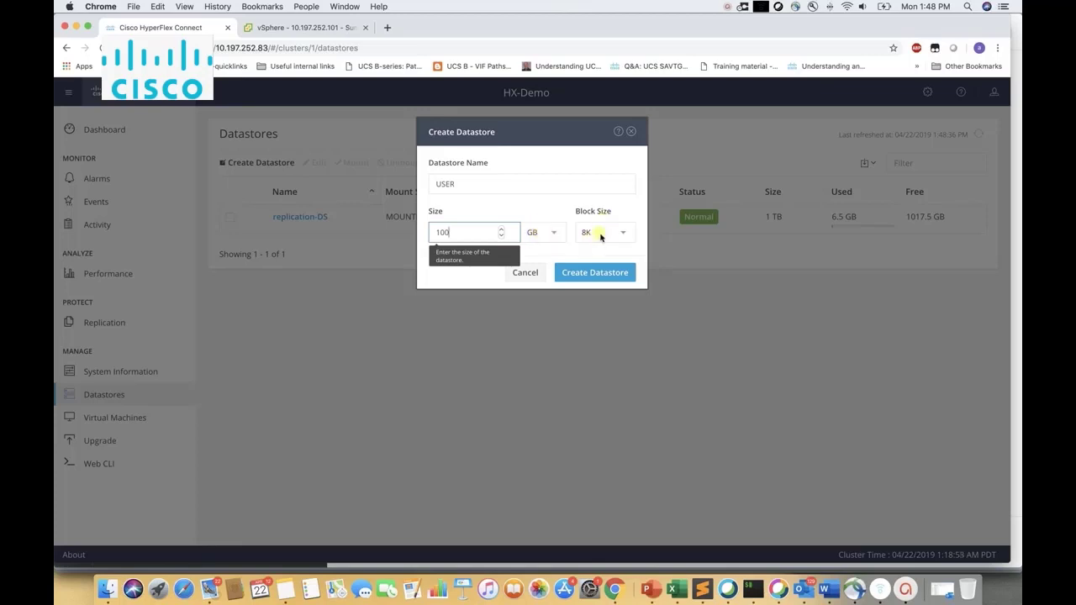
pyautogui.click(607, 279)
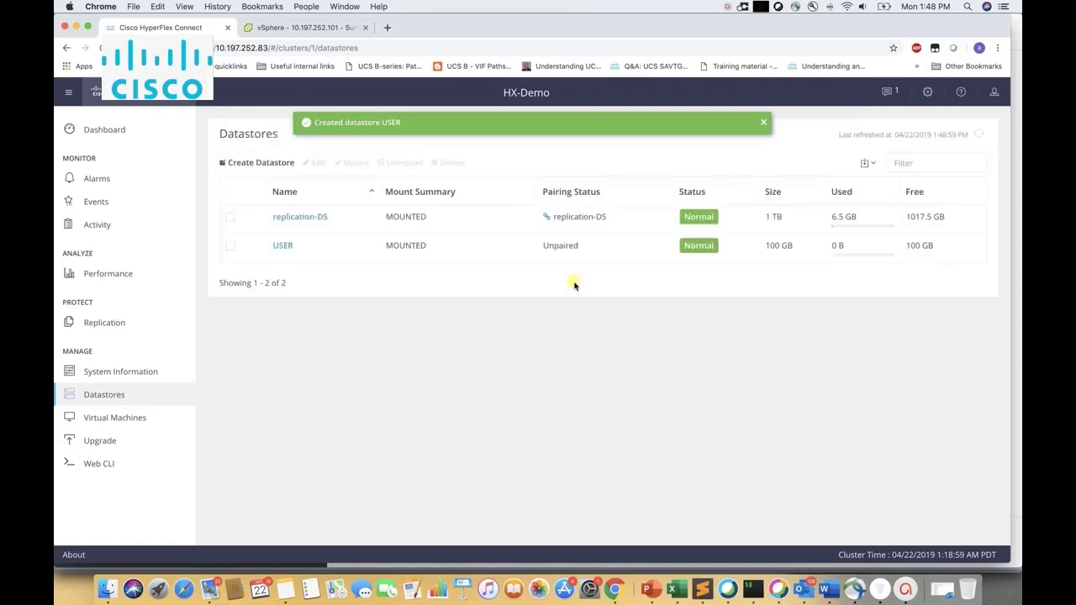
pyautogui.click(765, 121)
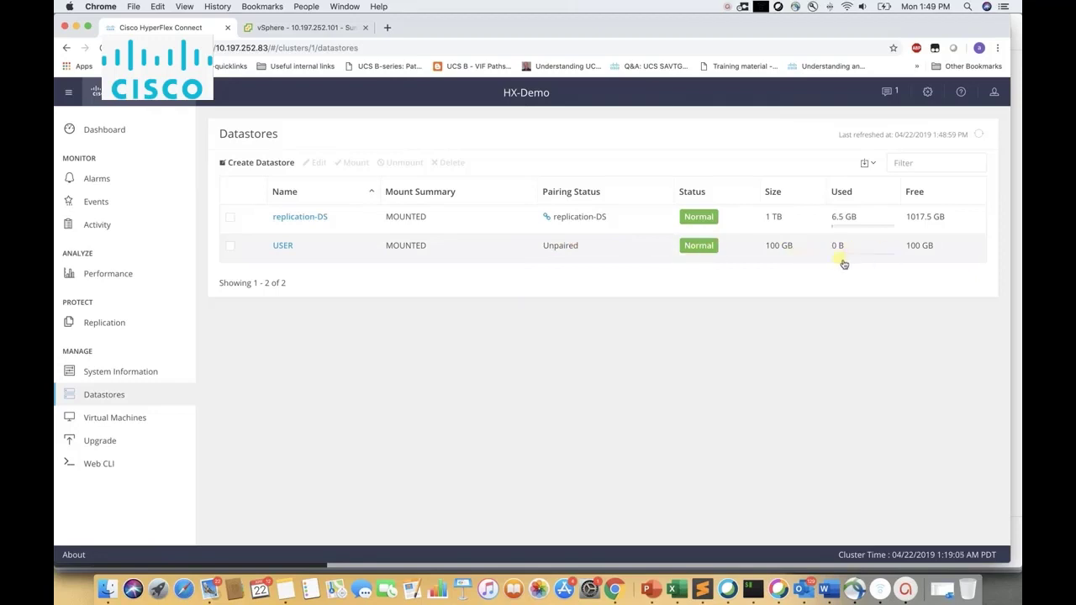
# In vSphere Client, expand the Demo datacenter and view the HX-Demo cluster's datastores.
pyautogui.click(316, 32)
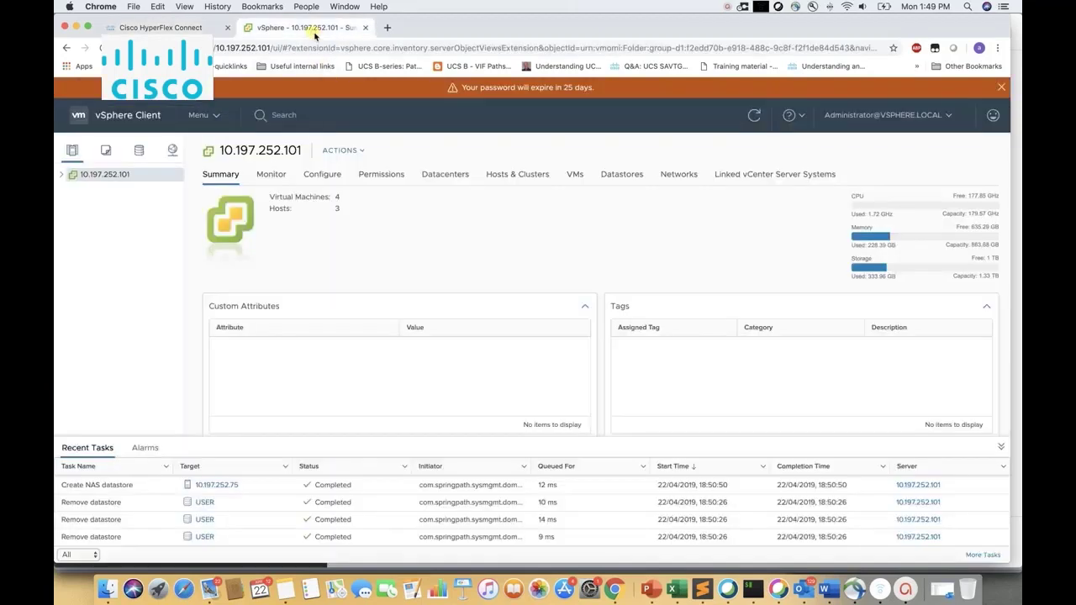
pyautogui.click(62, 174)
pyautogui.click(99, 189)
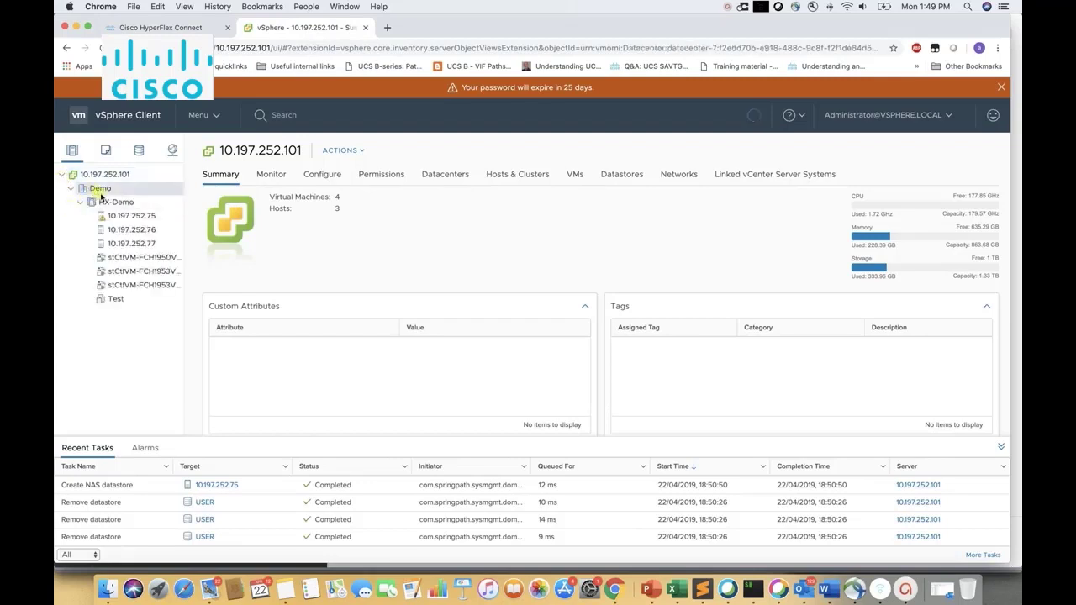
pyautogui.click(115, 203)
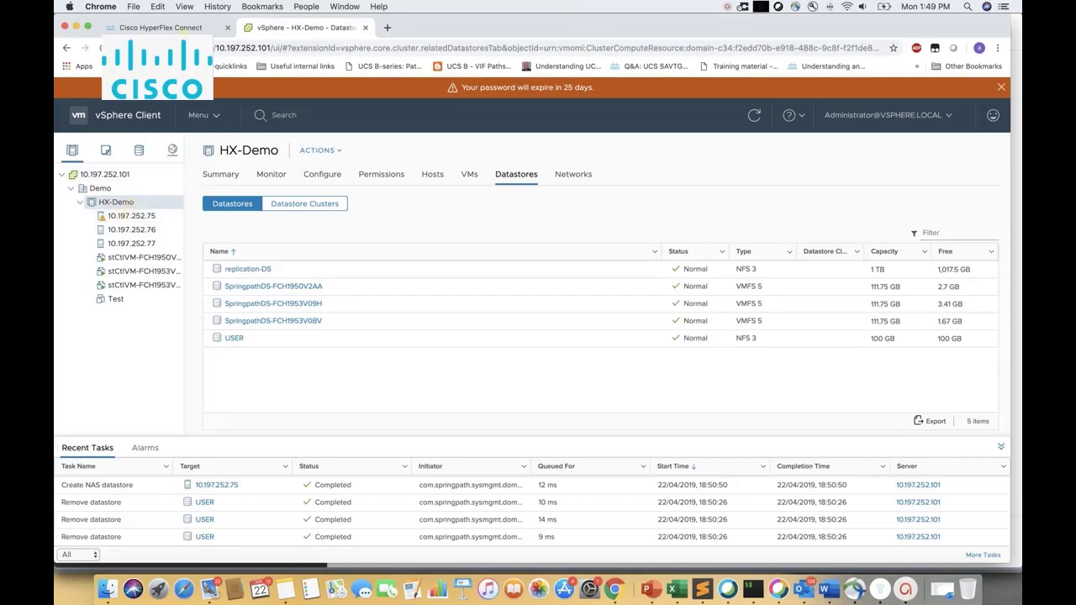
# Check HyperFlex Connect's system overview, then return to the Datastores list.
pyautogui.click(182, 28)
pyautogui.click(108, 372)
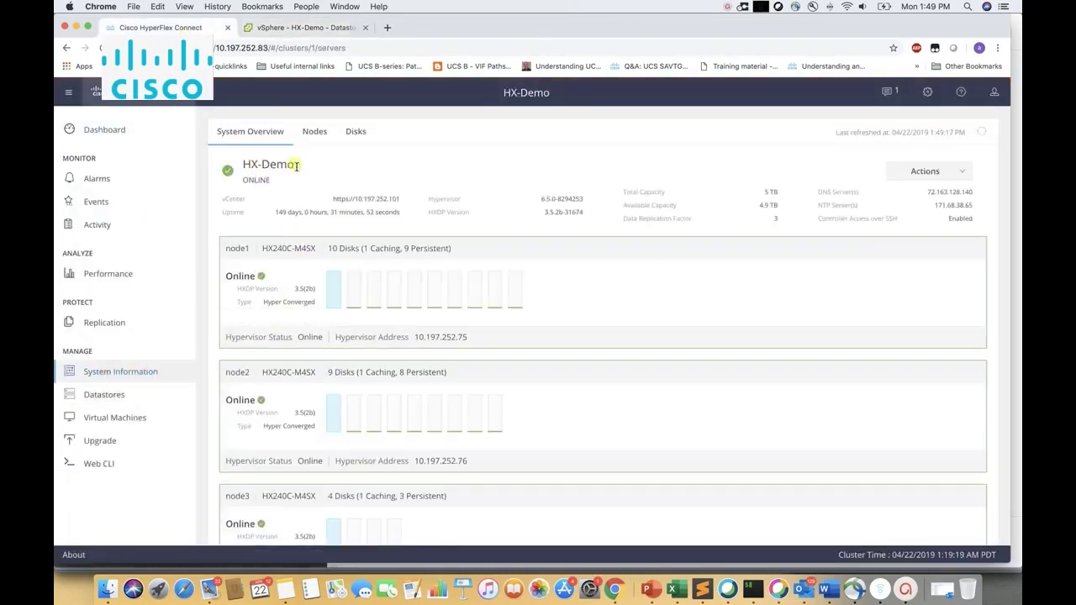
pyautogui.click(99, 394)
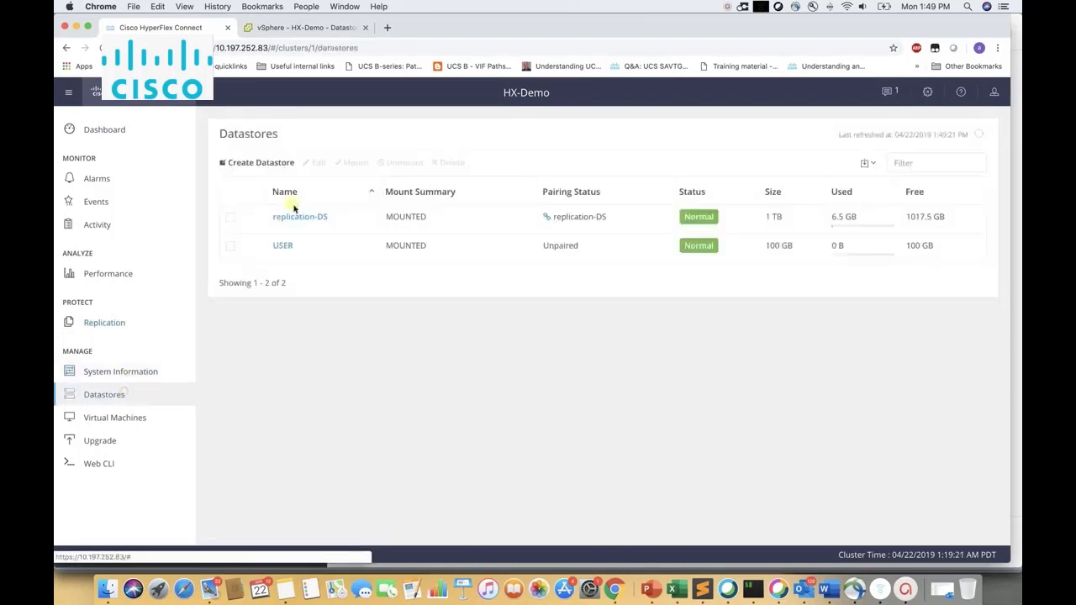
# Confirm USER is a 100 GB NFS 3 datastore on host 10.197.252.75 via its summary.
pyautogui.click(304, 32)
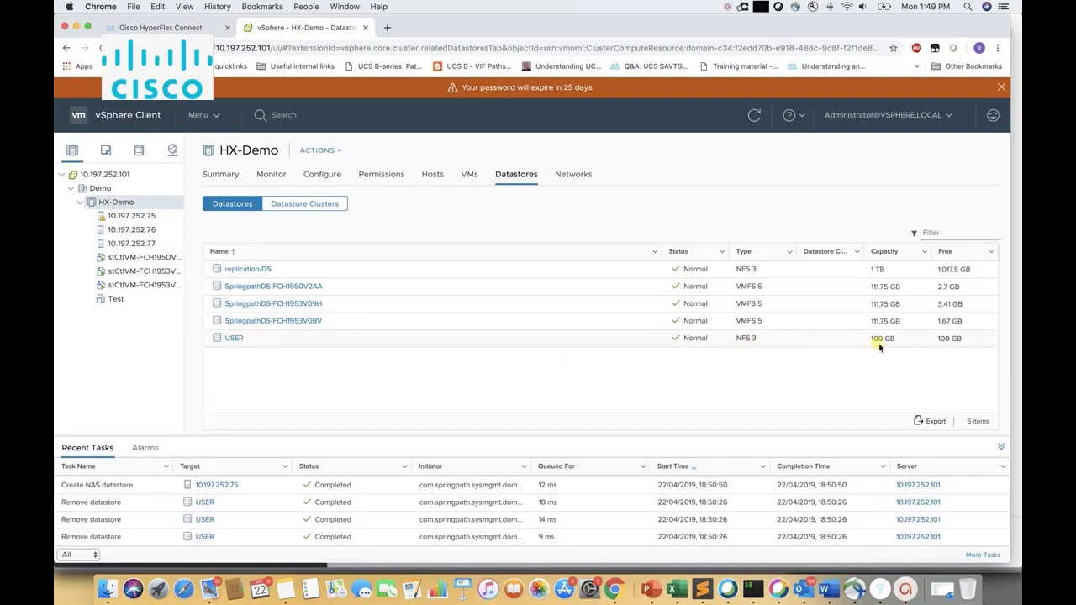
pyautogui.click(132, 217)
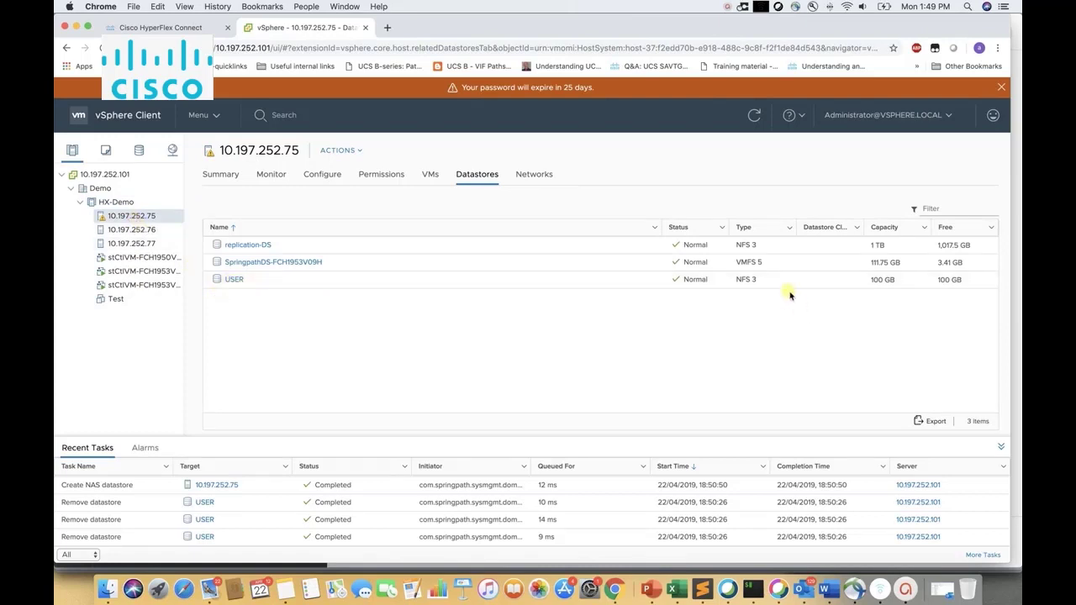
pyautogui.click(139, 150)
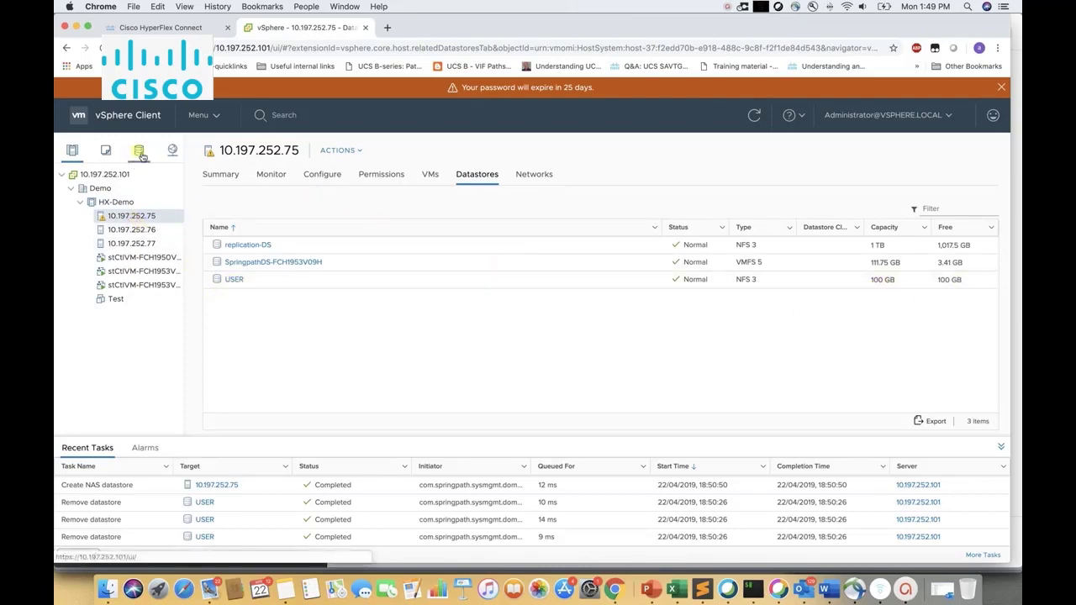
pyautogui.click(109, 257)
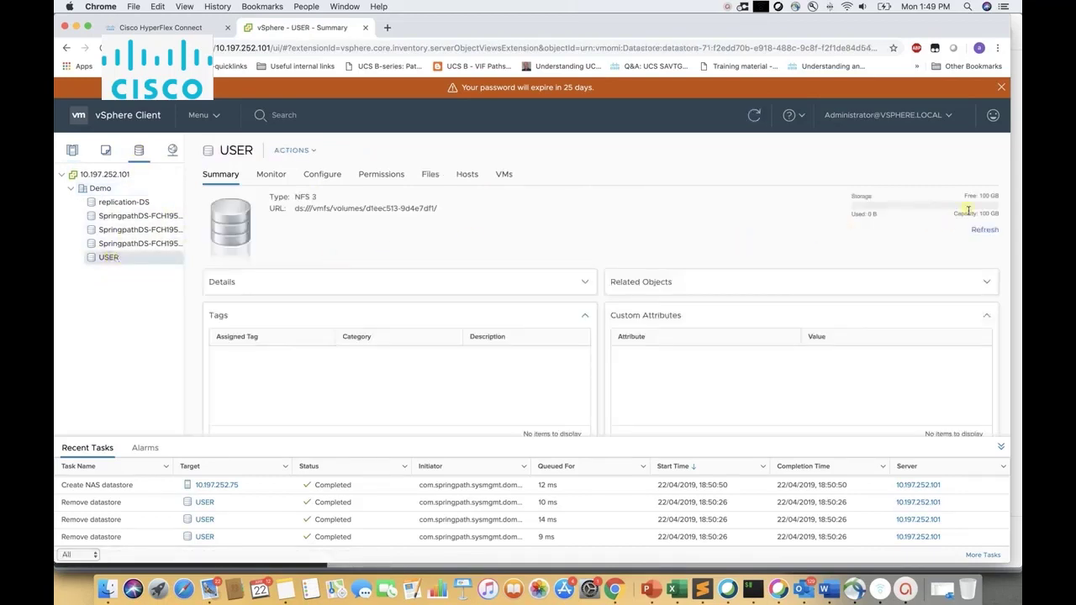
pyautogui.click(73, 150)
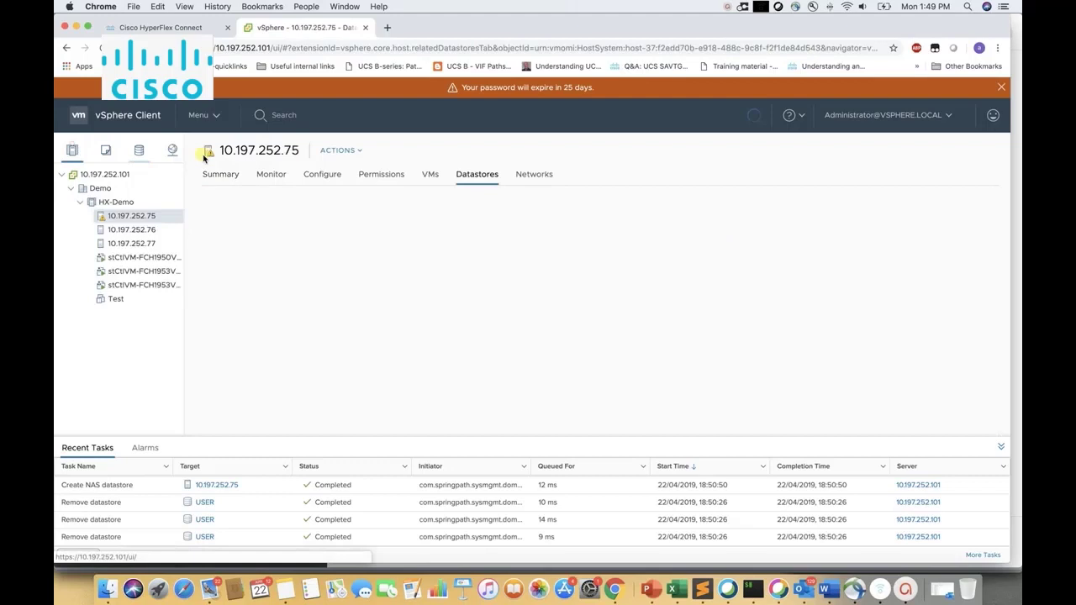
# Select the USER row and unmount it, confirming the prompt.
pyautogui.click(155, 28)
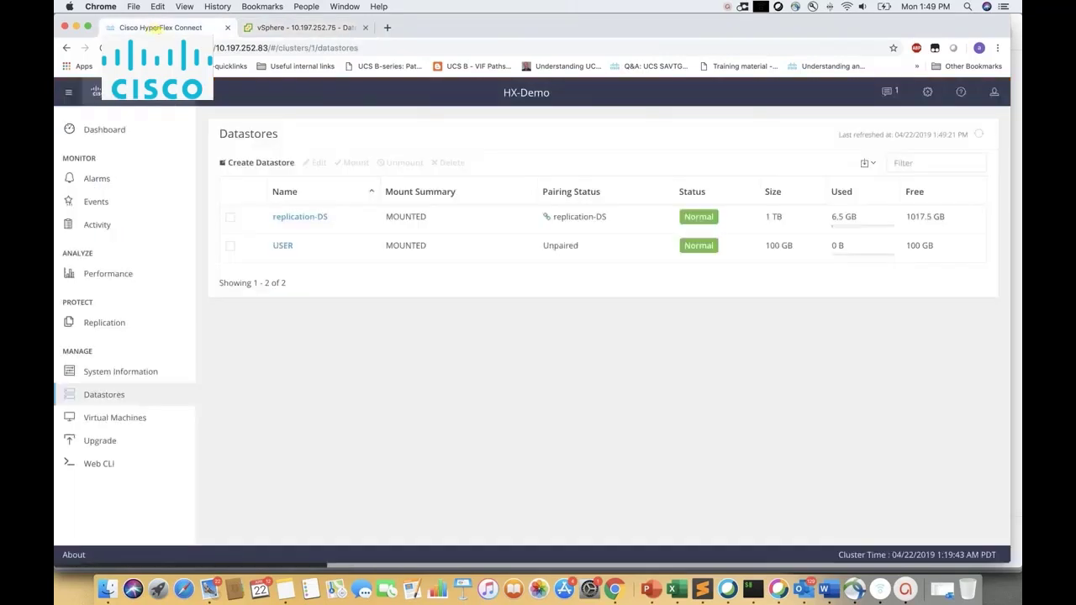
pyautogui.click(231, 245)
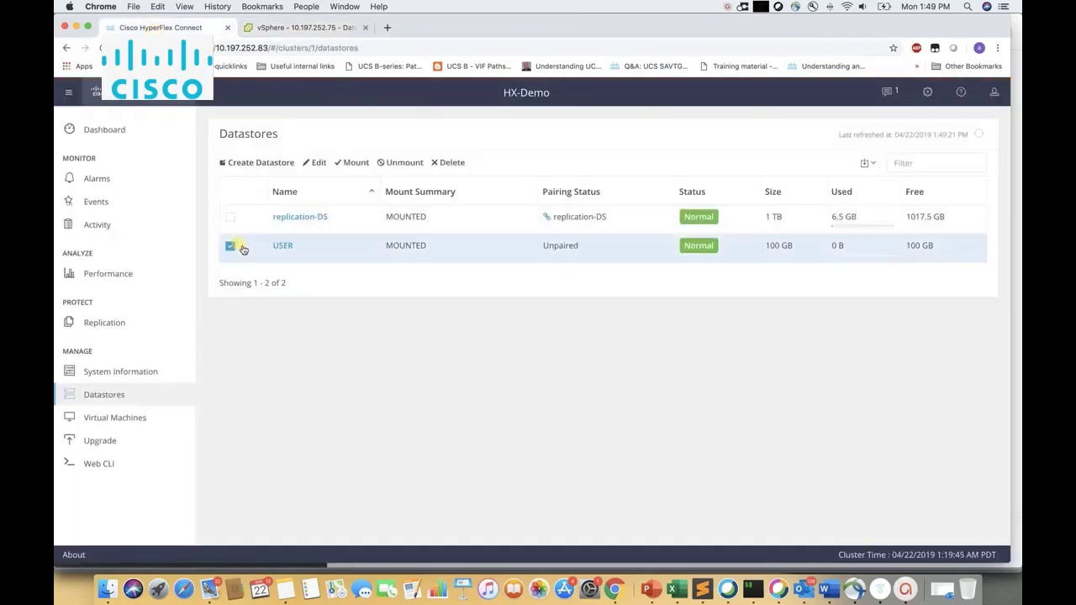
pyautogui.click(405, 164)
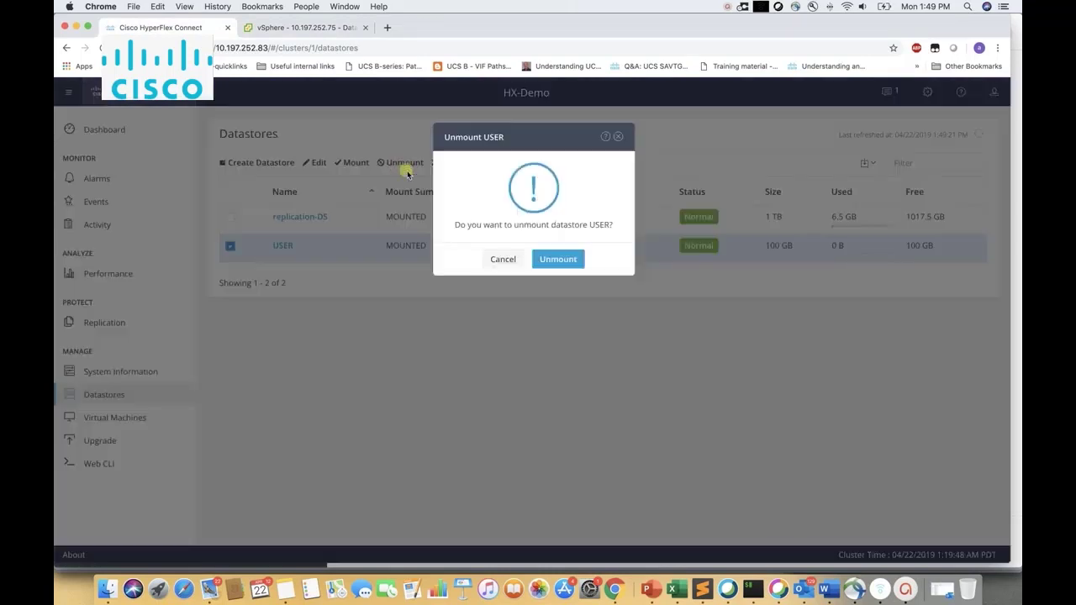
pyautogui.click(554, 260)
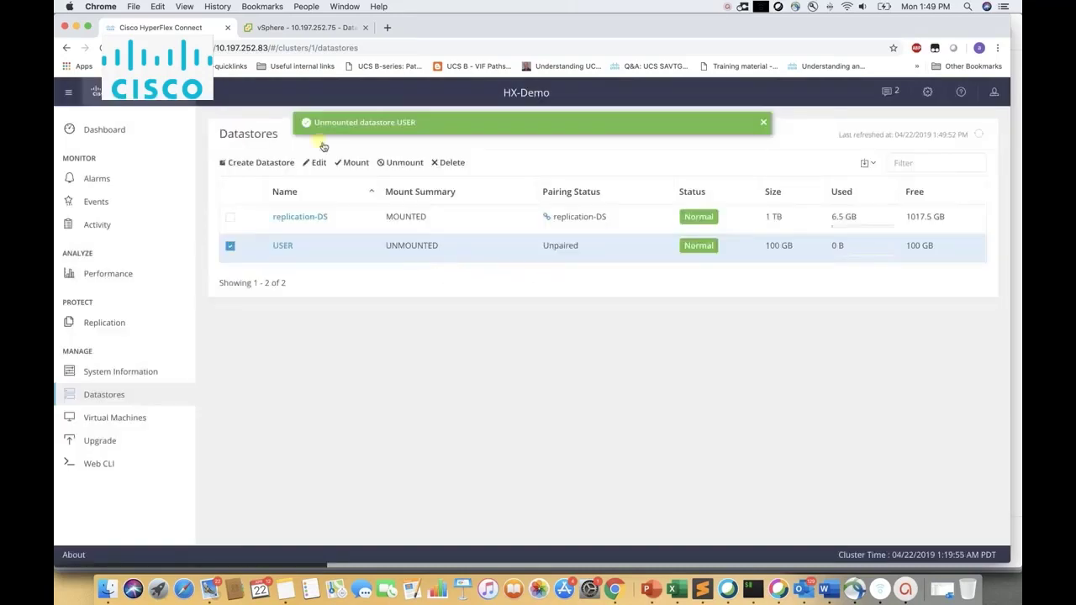
pyautogui.click(299, 30)
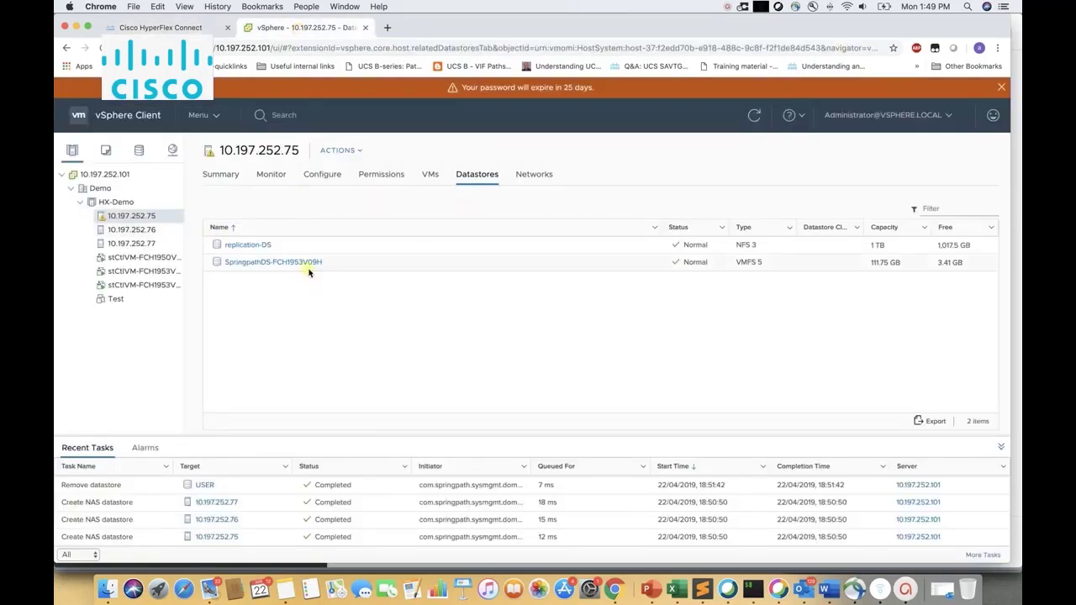
# View HX-Demo's datastores: only replication-DS and three SpringpathDS, no USER.
pyautogui.click(120, 203)
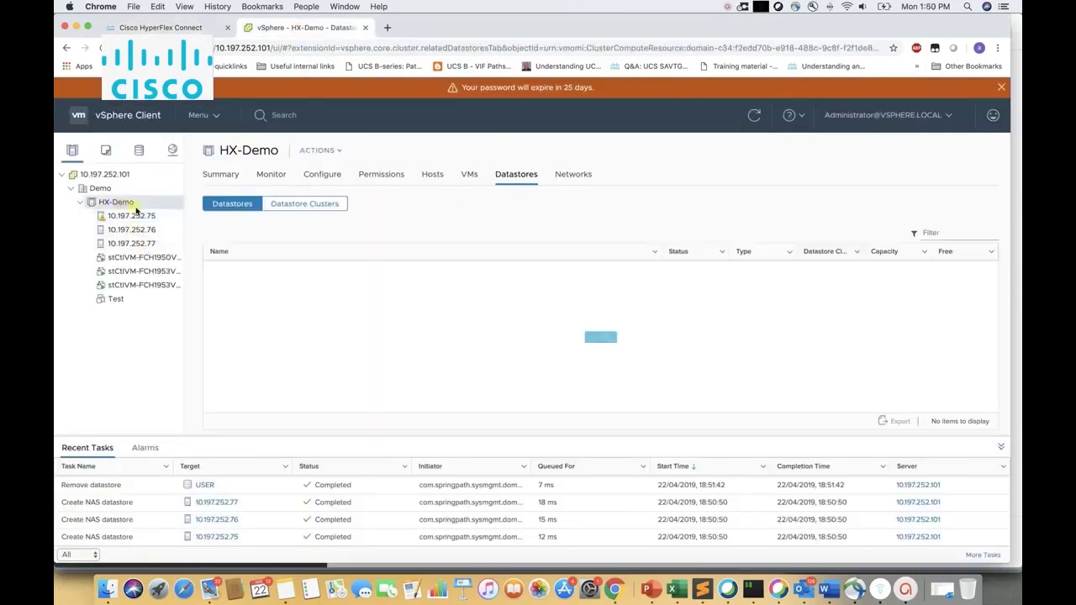
pyautogui.click(138, 150)
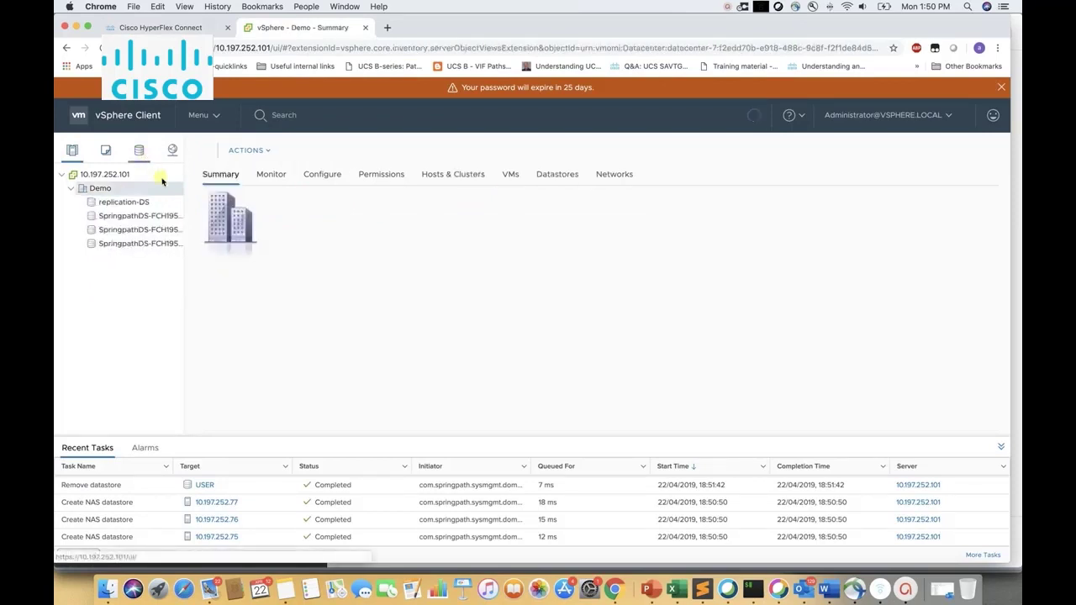
pyautogui.click(72, 150)
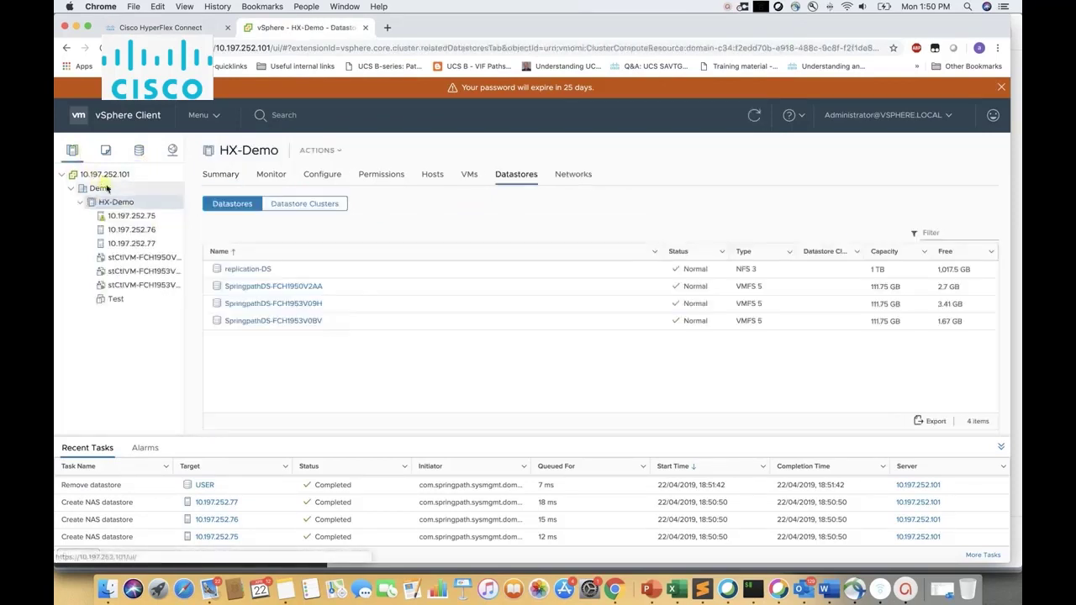
# Edit USER's size to 150 GB, then mount it again with confirmation.
pyautogui.hotkey('ctrl', 'shift', 'Tab')
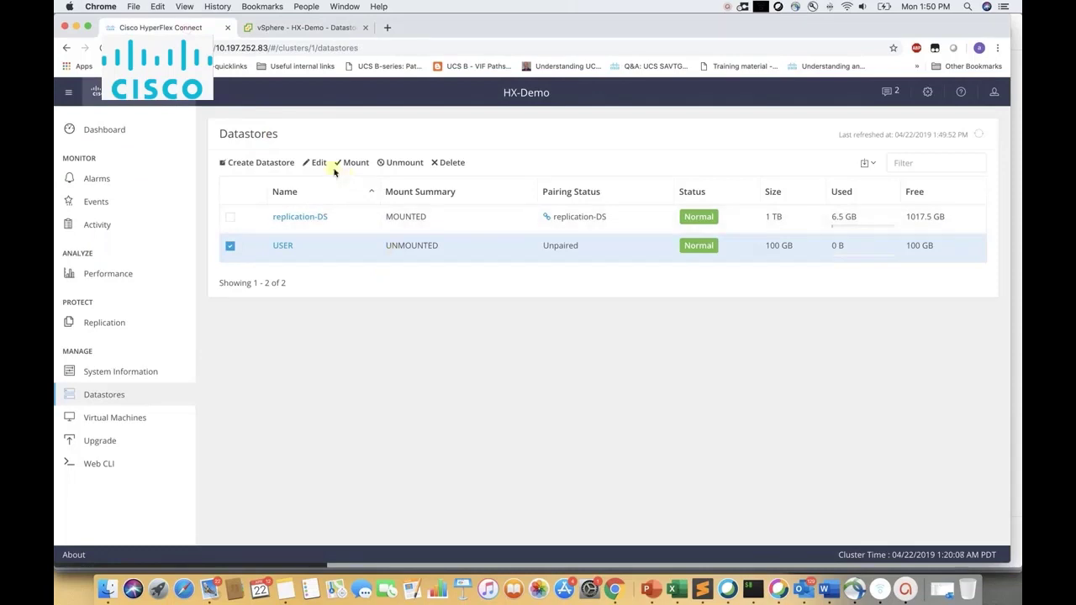
pyautogui.click(323, 168)
pyautogui.click(446, 233)
pyautogui.write('150')
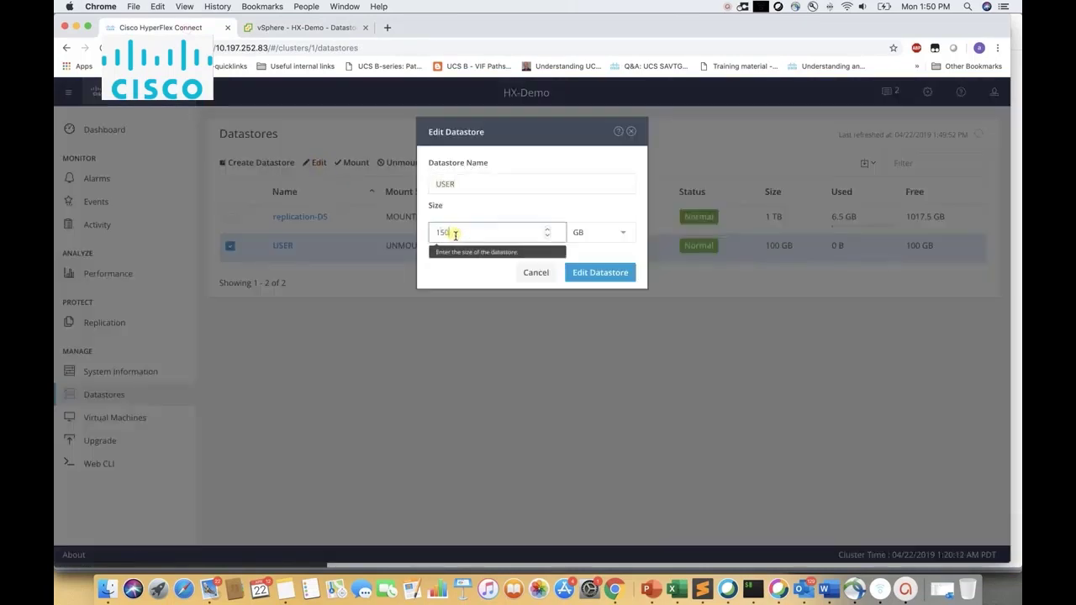
pyautogui.click(611, 271)
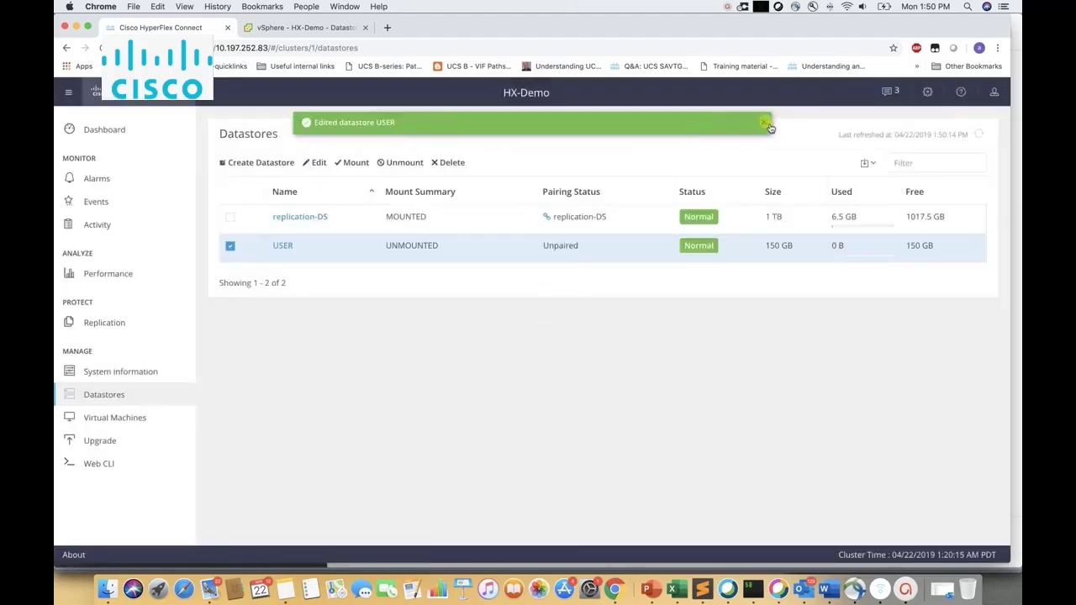
pyautogui.click(764, 123)
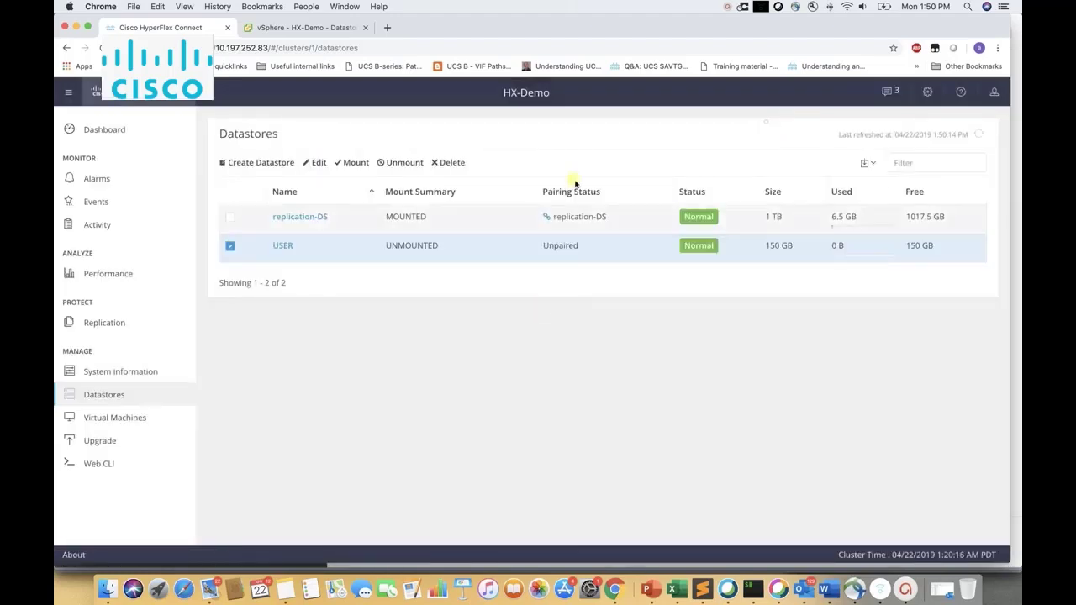
pyautogui.click(355, 165)
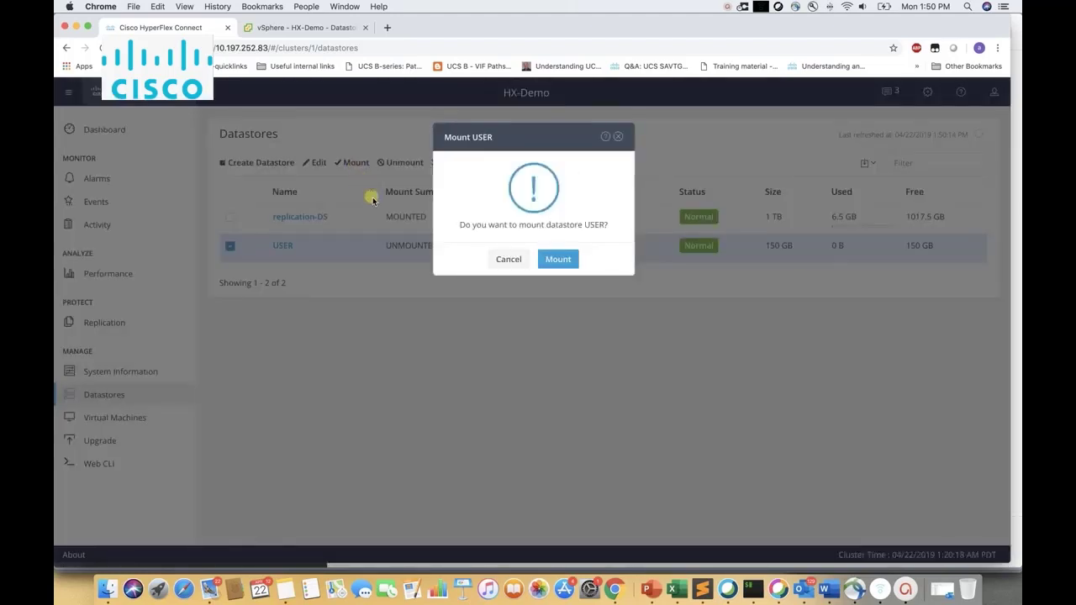
pyautogui.click(561, 260)
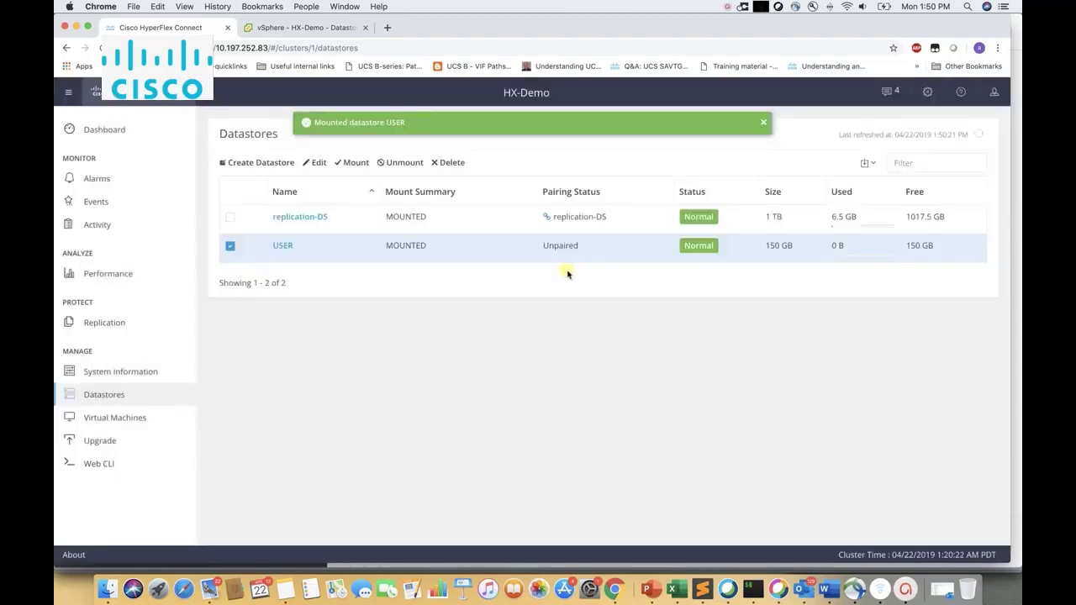
# Check USER shows as 150 GB NFS 3 on HX-Demo and host 10.197.252.75.
pyautogui.click(291, 30)
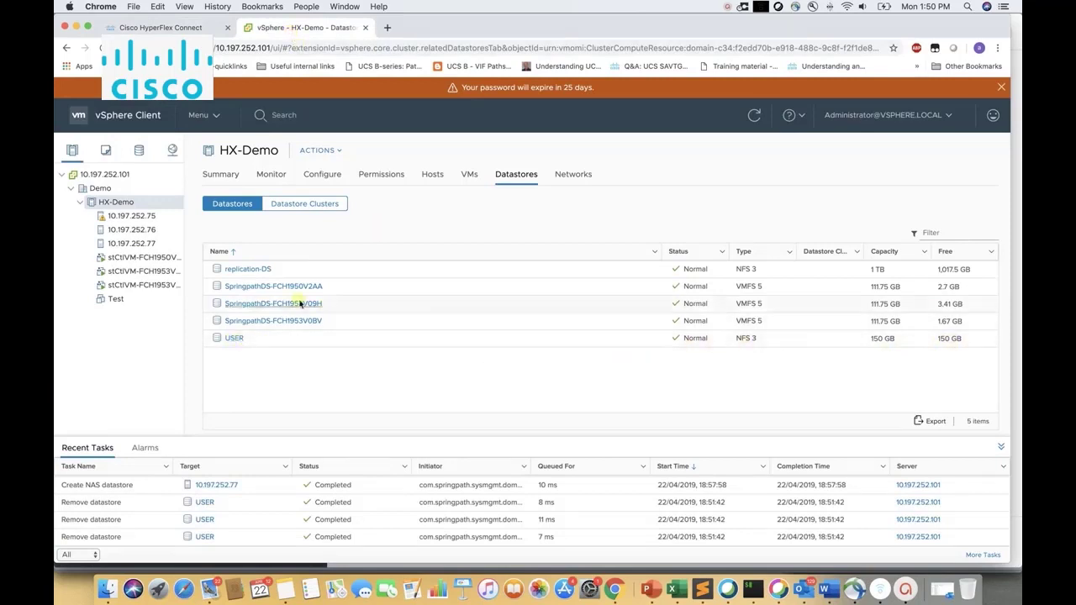
pyautogui.click(132, 217)
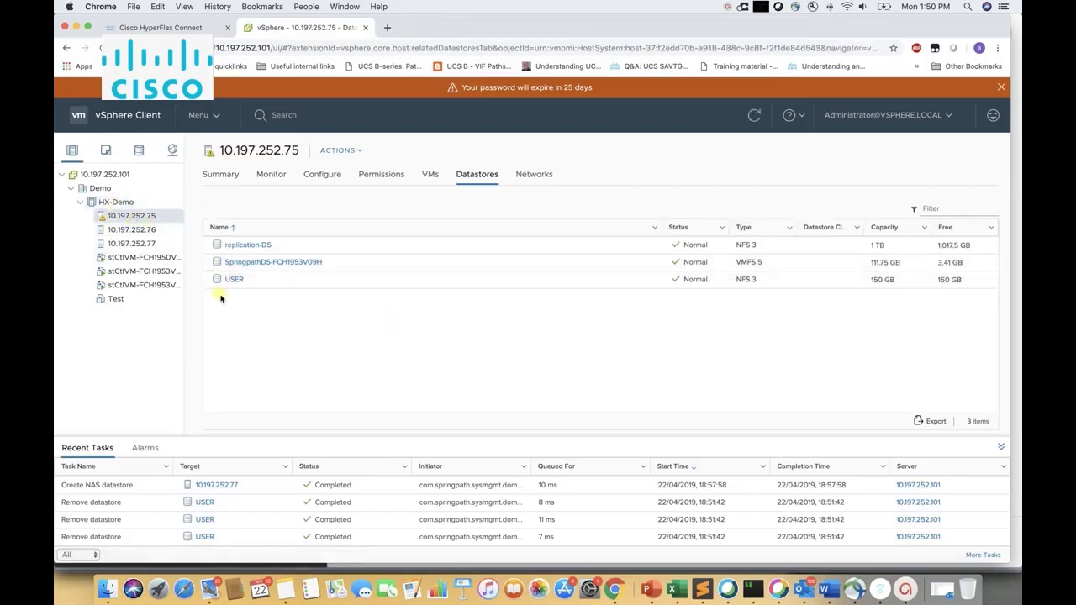
pyautogui.click(106, 202)
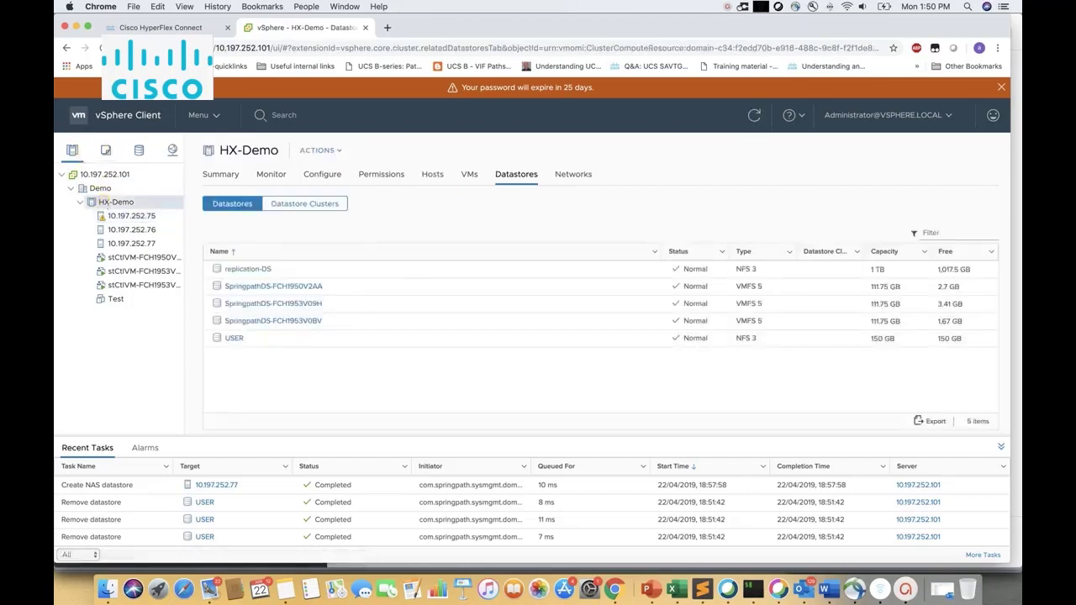
# Reselect the USER row, delete it with confirmation, and close the success banner.
pyautogui.click(168, 27)
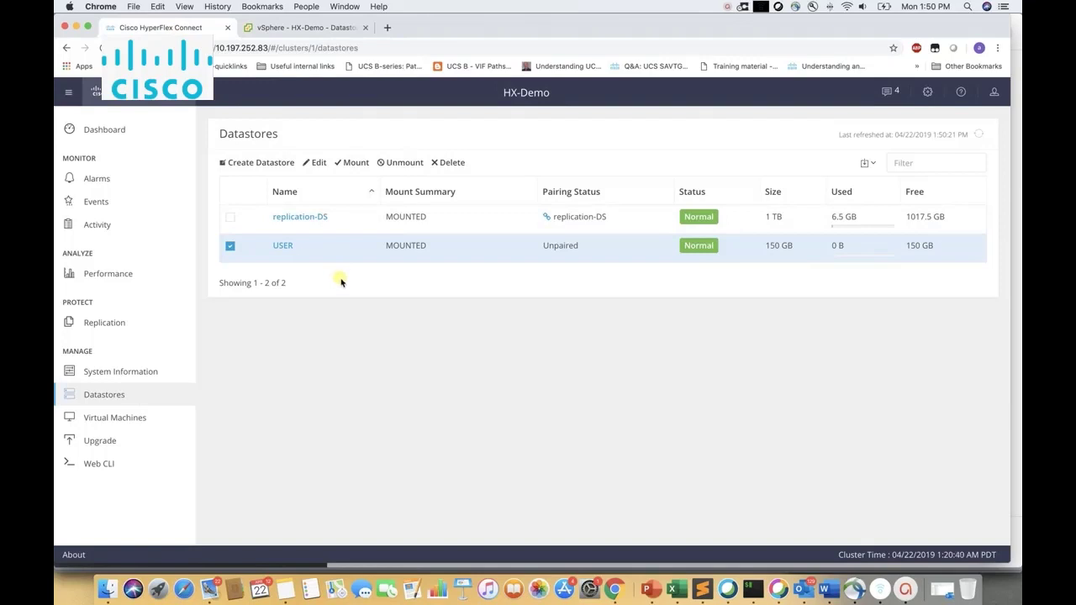
pyautogui.click(231, 247)
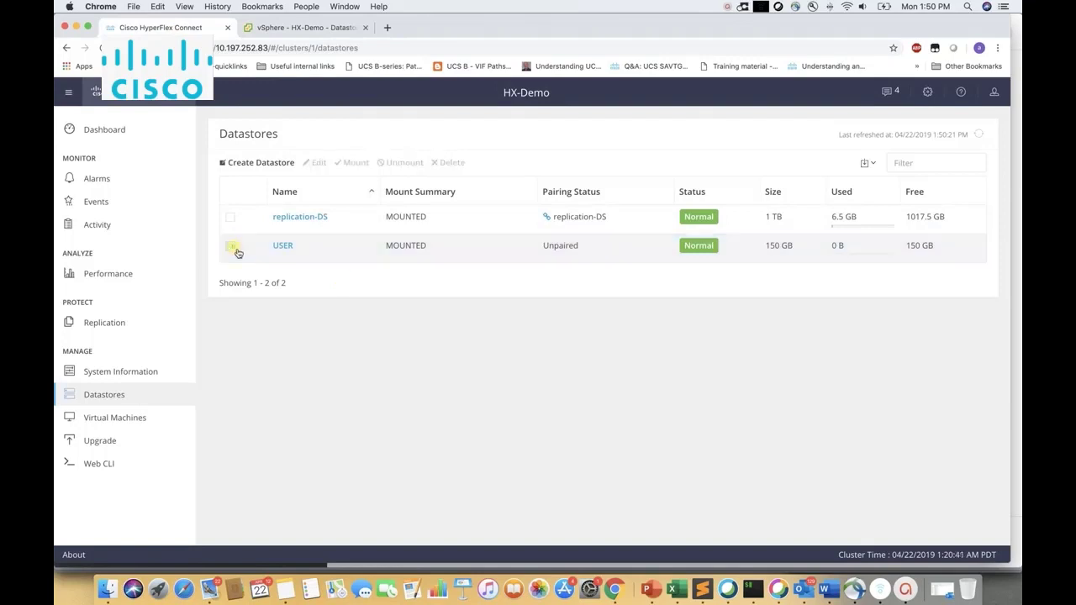
pyautogui.click(328, 254)
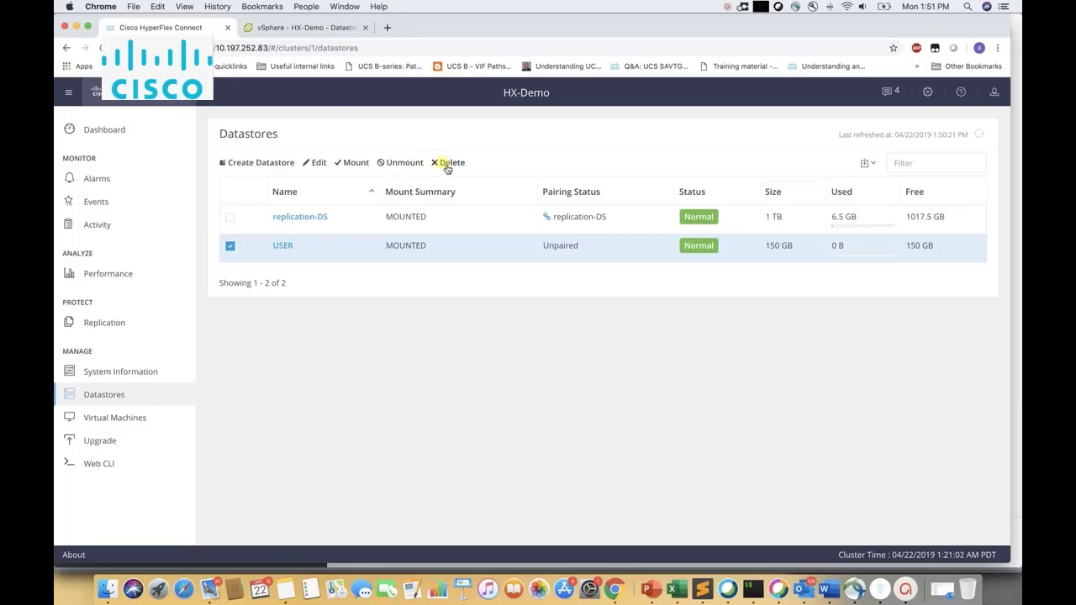
pyautogui.click(448, 164)
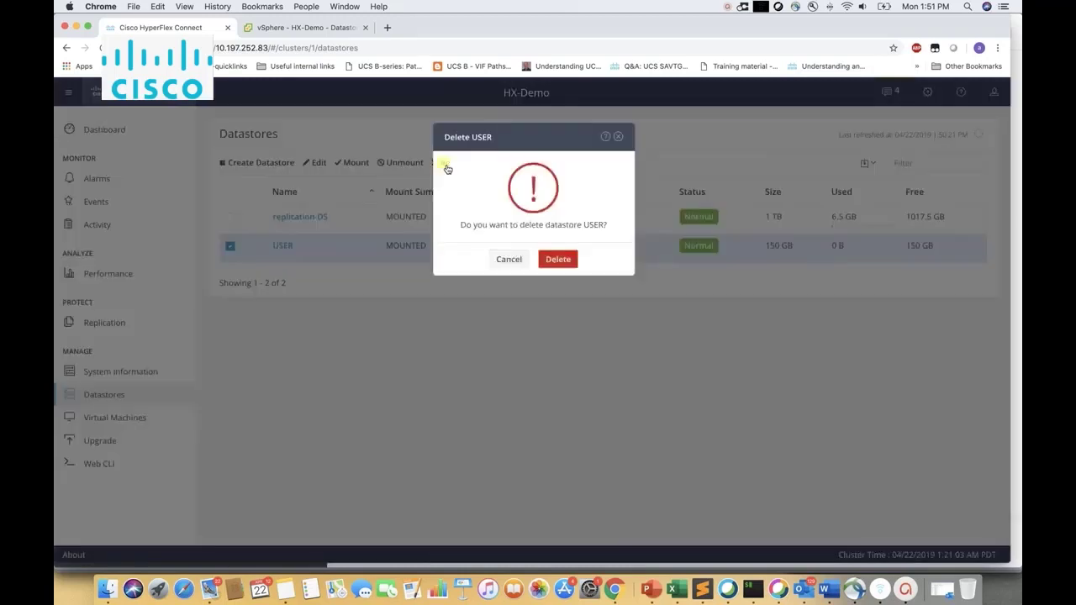
pyautogui.click(561, 260)
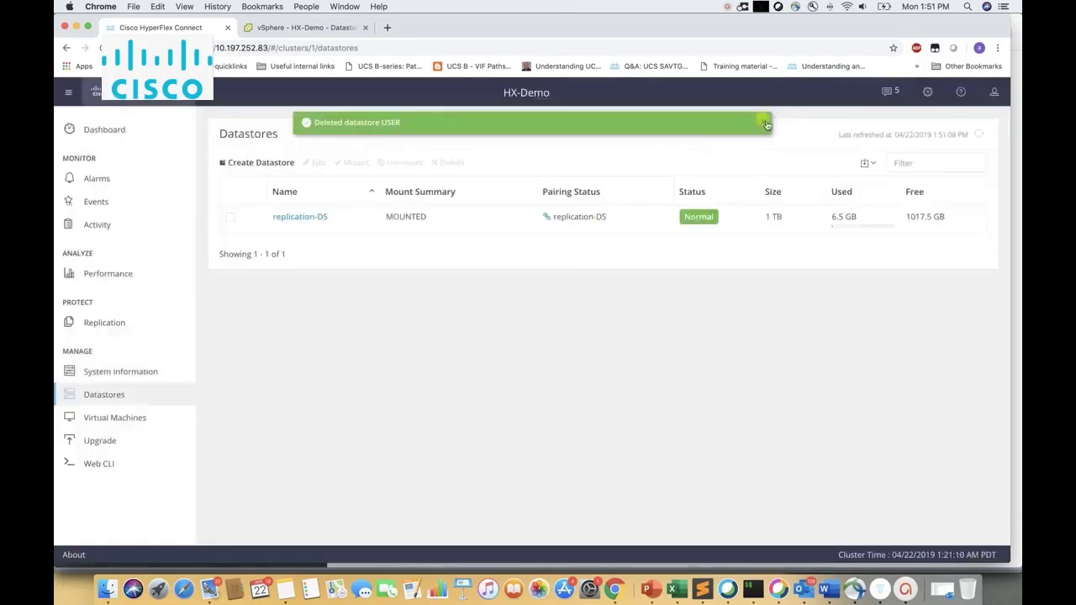
pyautogui.click(764, 123)
# Check vSphere for USER's completed removal task and four remaining HX-Demo datastores.
pyautogui.click(261, 32)
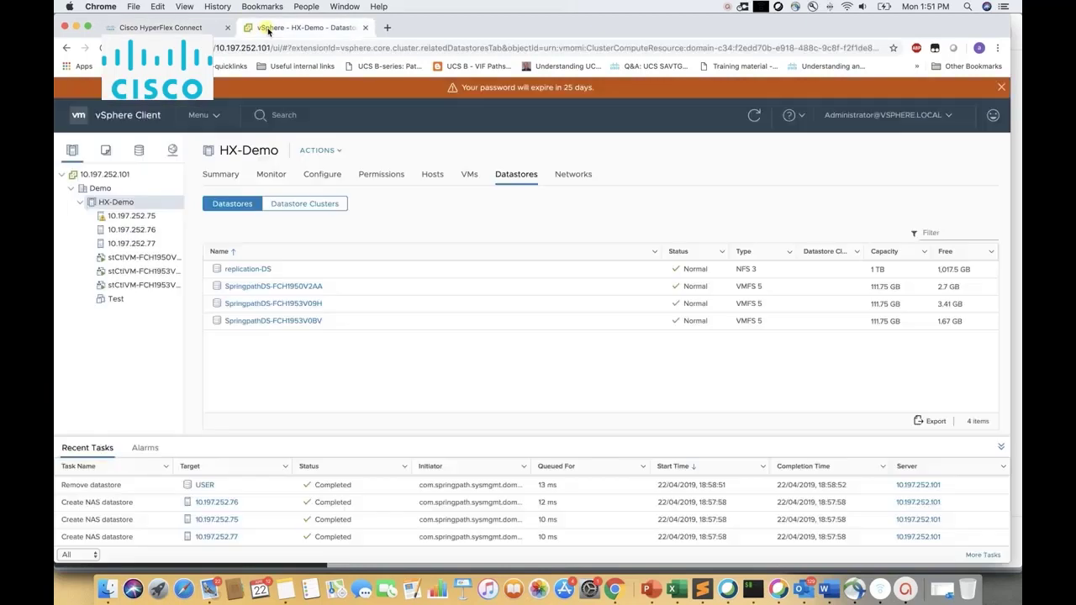